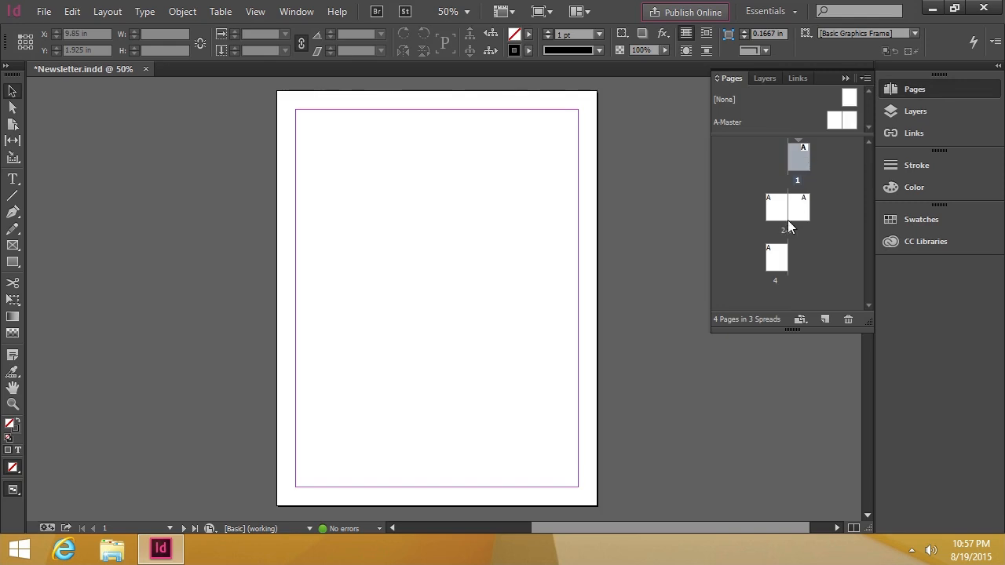
Collapse the page thumbnails and show the document rulers.
click(845, 78)
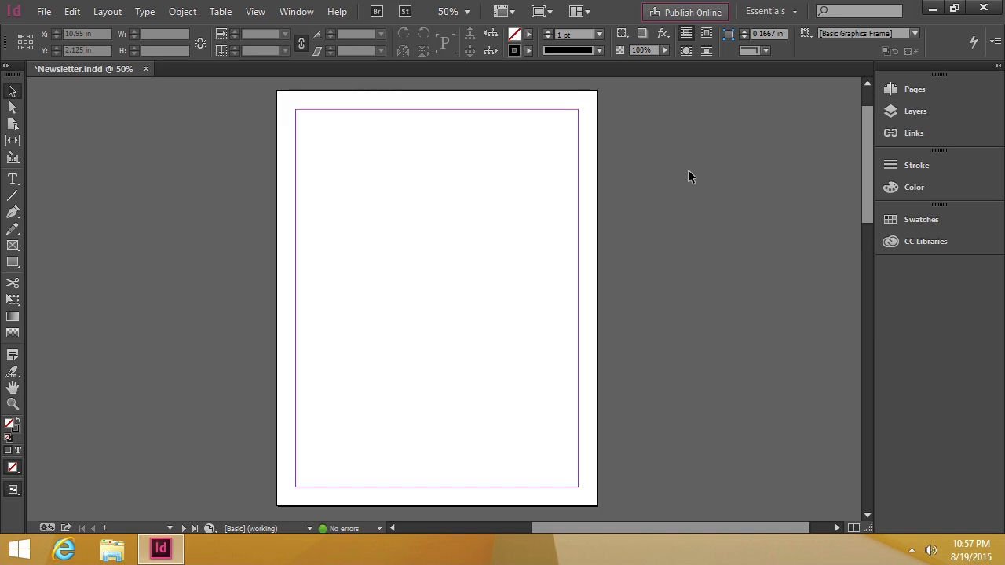
click(255, 11)
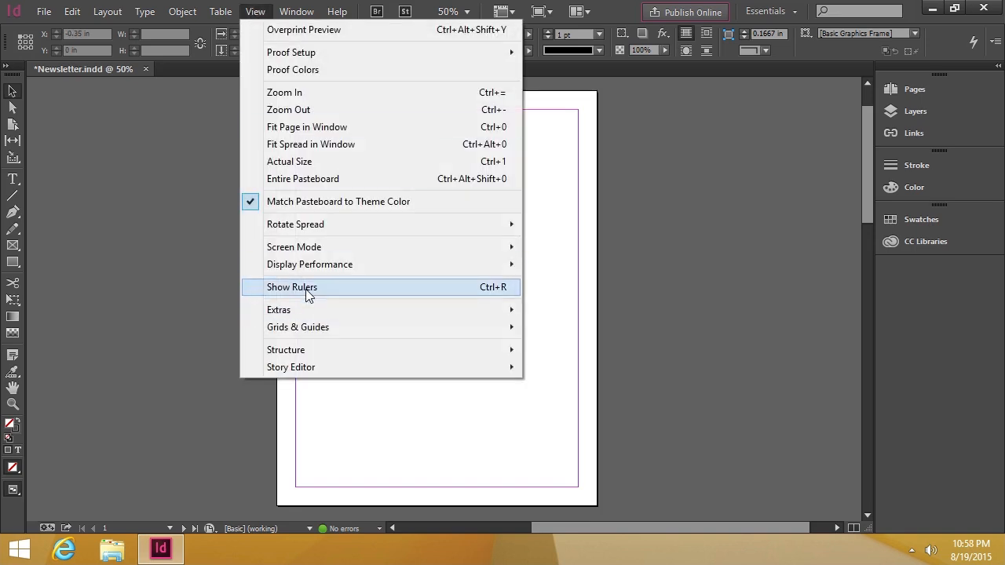
click(367, 288)
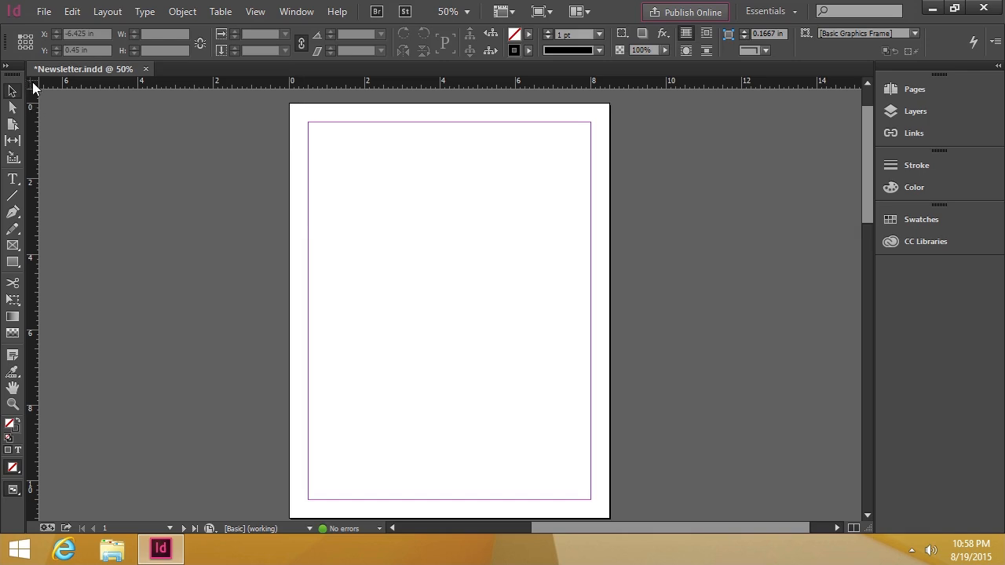
Move the ruler zero point to the page's top-right corner, and return it to the top-left corner.
drag(37, 82, 609, 105)
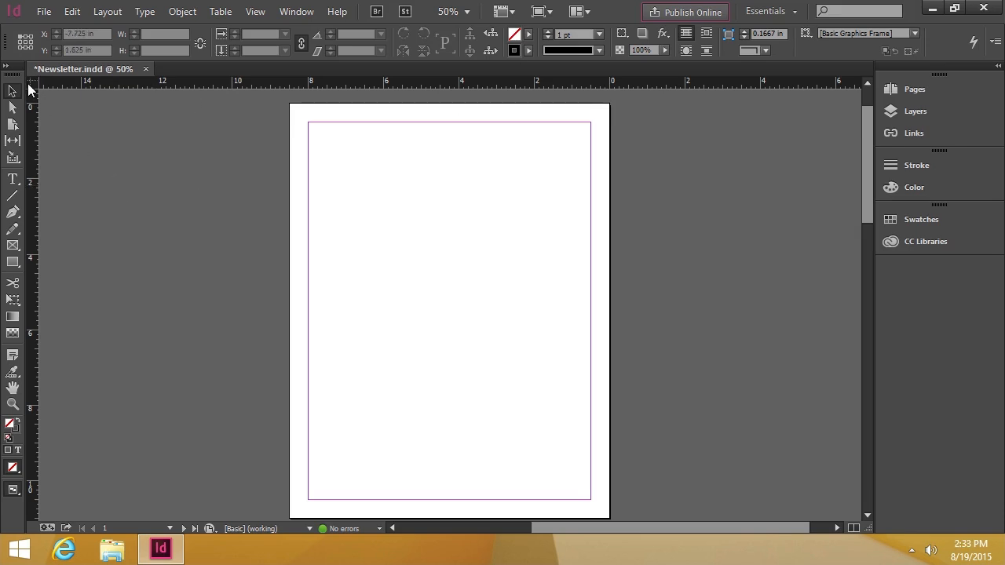
drag(28, 88, 291, 104)
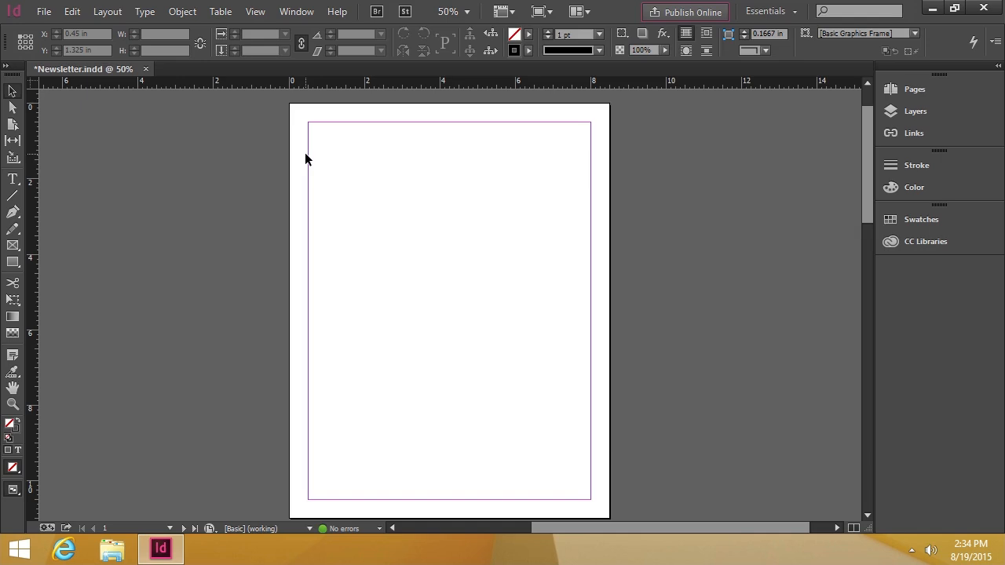
Examine the grid and guide options, including the Snap to Guides setting.
click(255, 11)
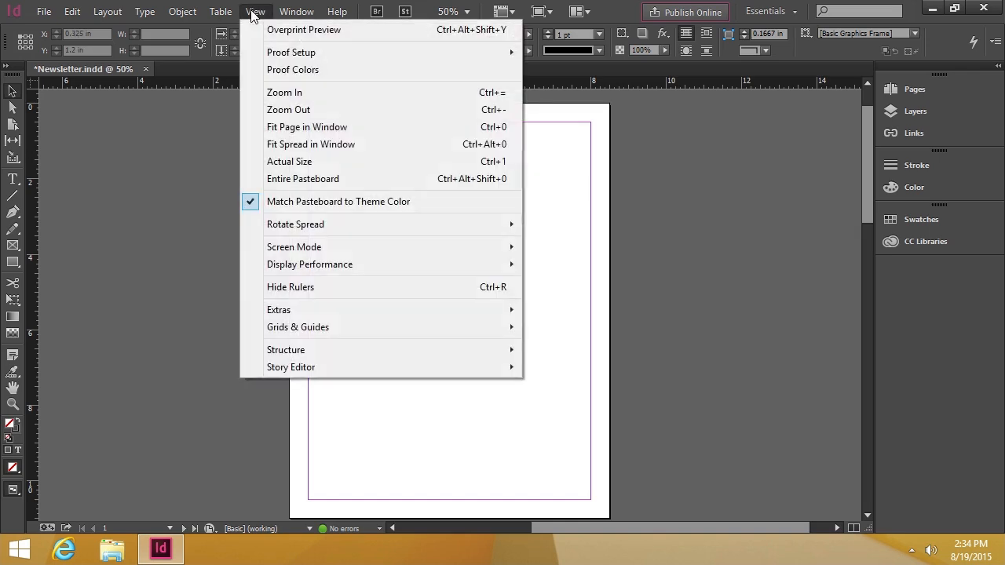
mouse_move(321, 330)
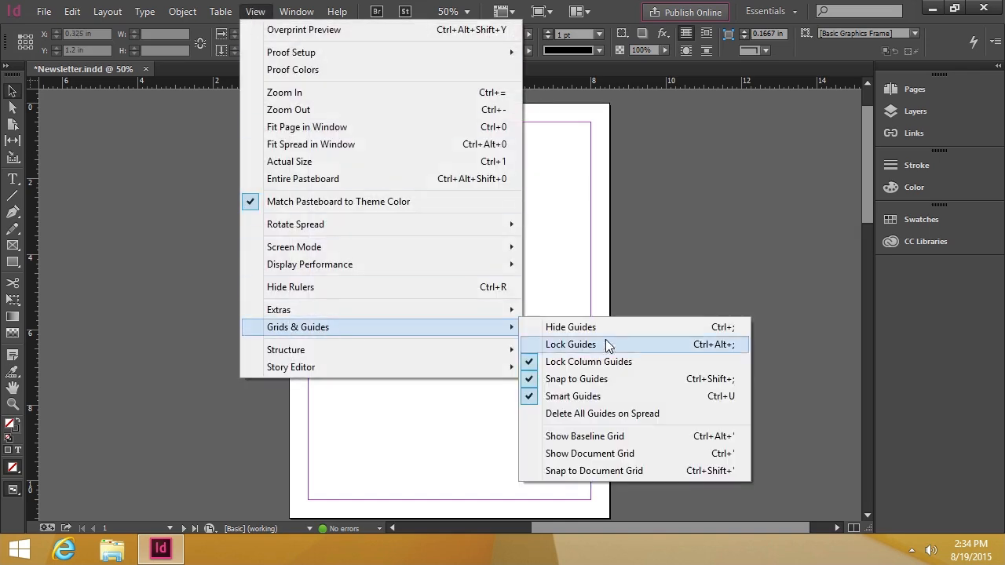
click(626, 382)
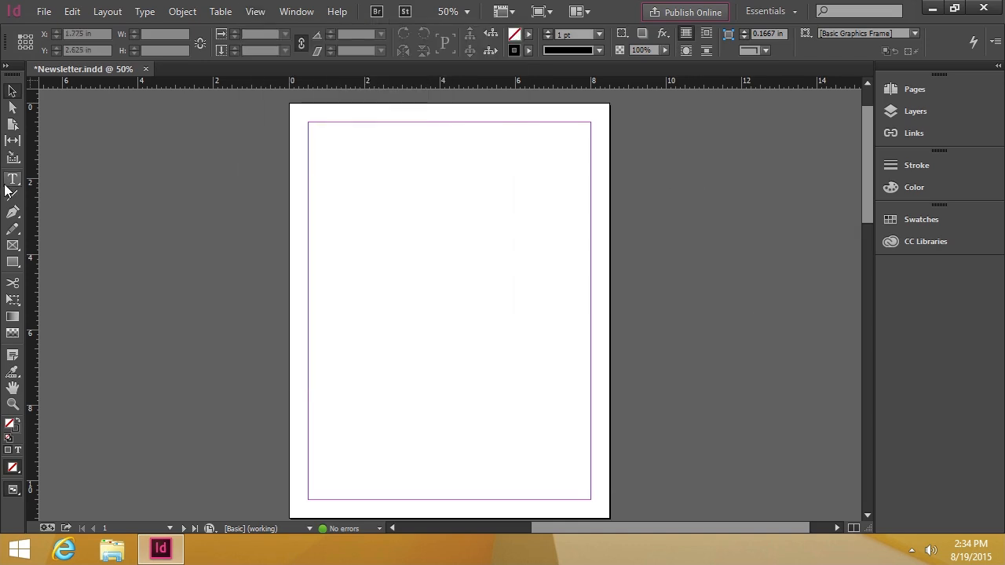
Draw a test rectangle about 7.5 by 4.8 in from the top-left margin corner to the right margin, and delete it.
click(12, 262)
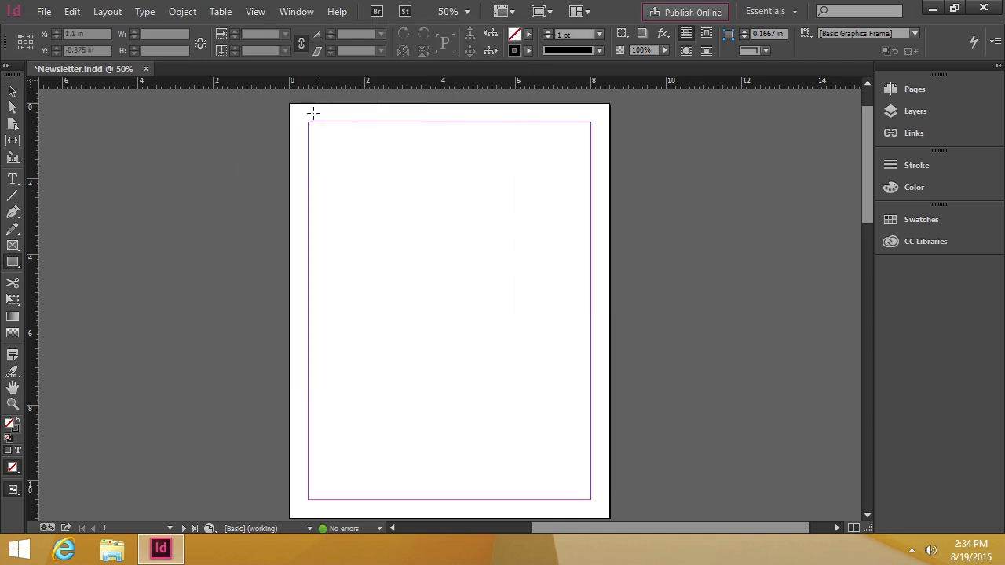
mouse_move(307, 122)
mouse_down()
mouse_move(438, 260)
mouse_move(593, 284)
mouse_move(555, 285)
mouse_move(591, 303)
mouse_up()
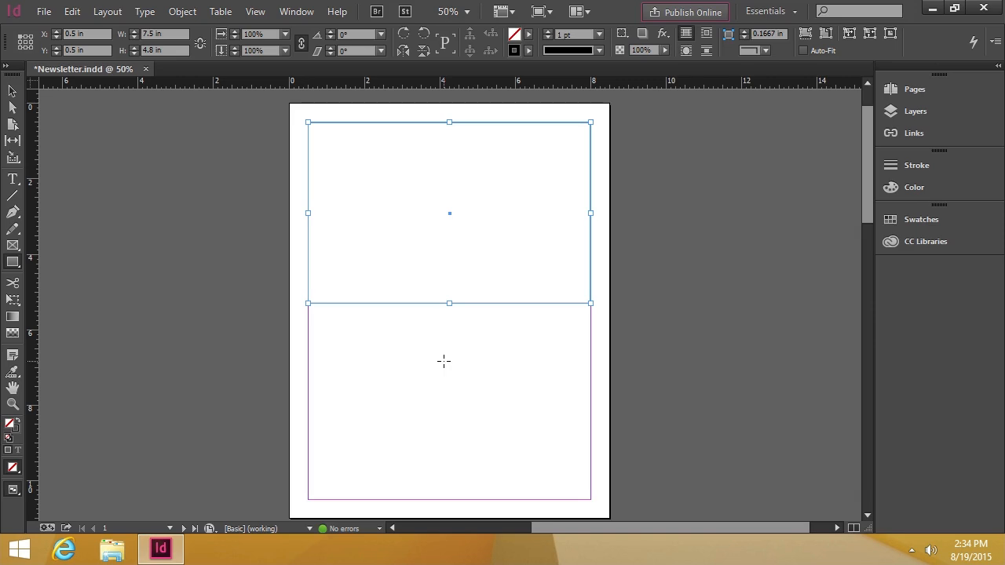
key(Delete)
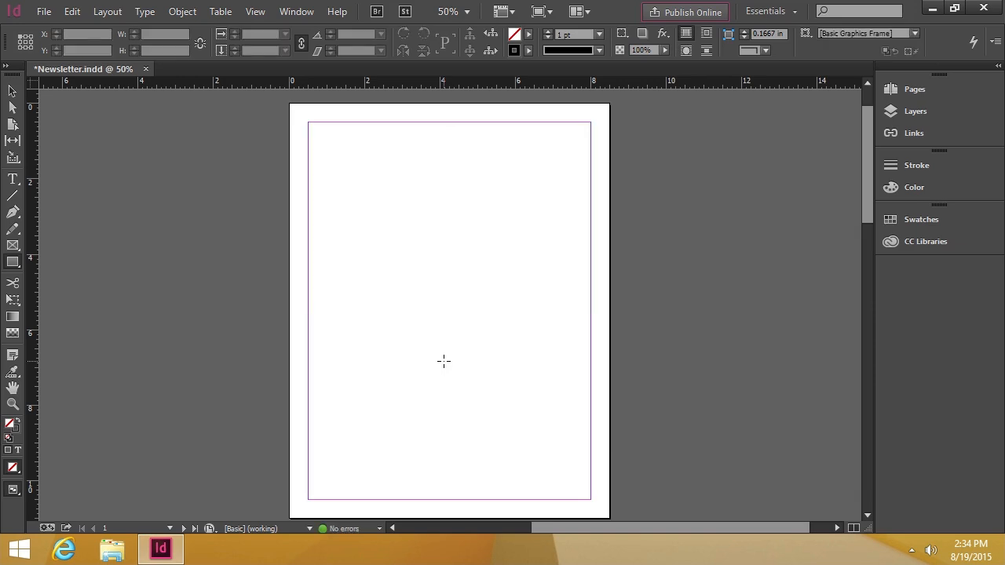
Add a vertical page guide near the middle of page 1 and reposition it at X 4.45 in.
click(13, 91)
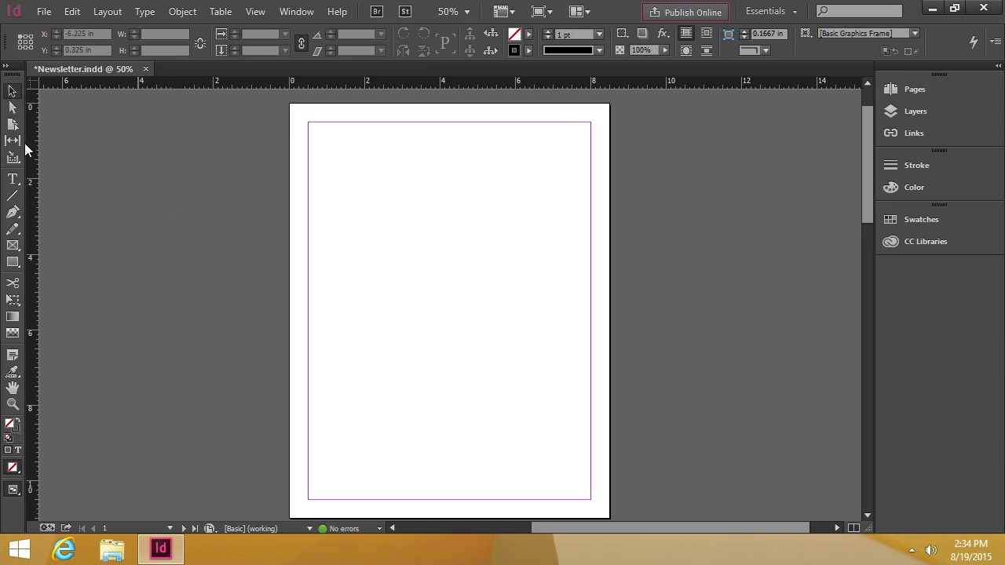
drag(31, 150, 460, 130)
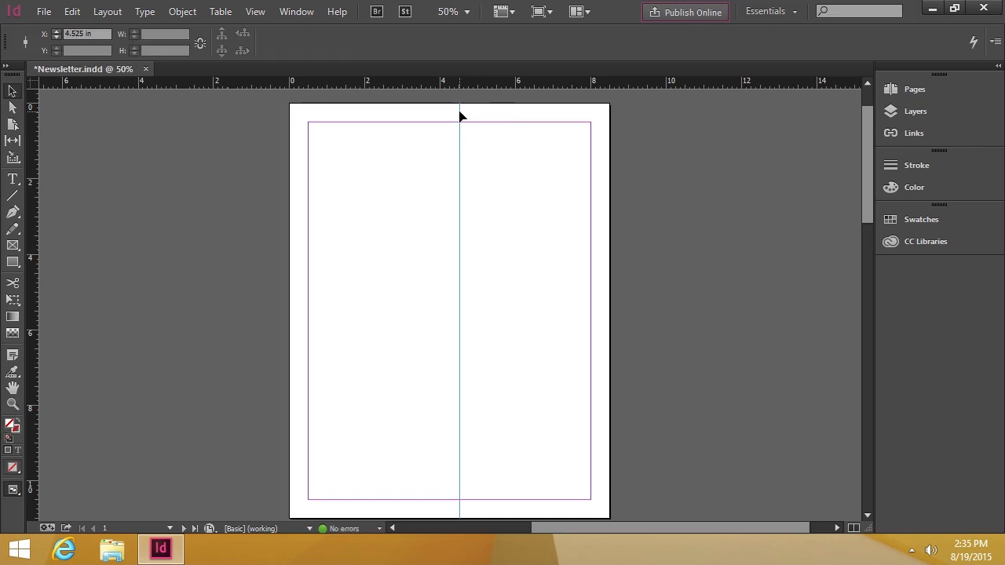
drag(459, 112, 456, 113)
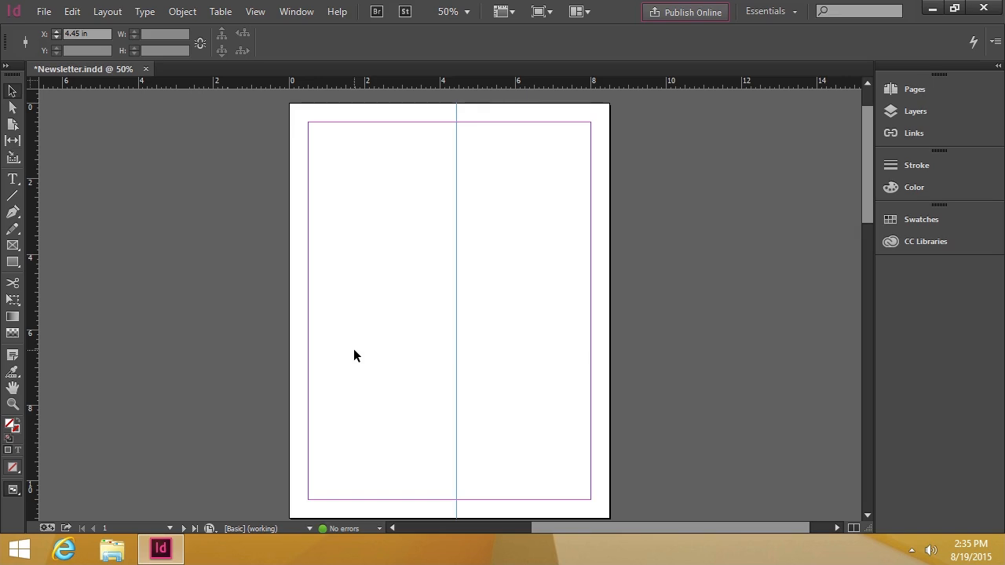
Draw a test rectangle about 3.95 by 3.875 in between the left margin and the vertical guide, and delete it.
click(12, 262)
drag(310, 124, 461, 269)
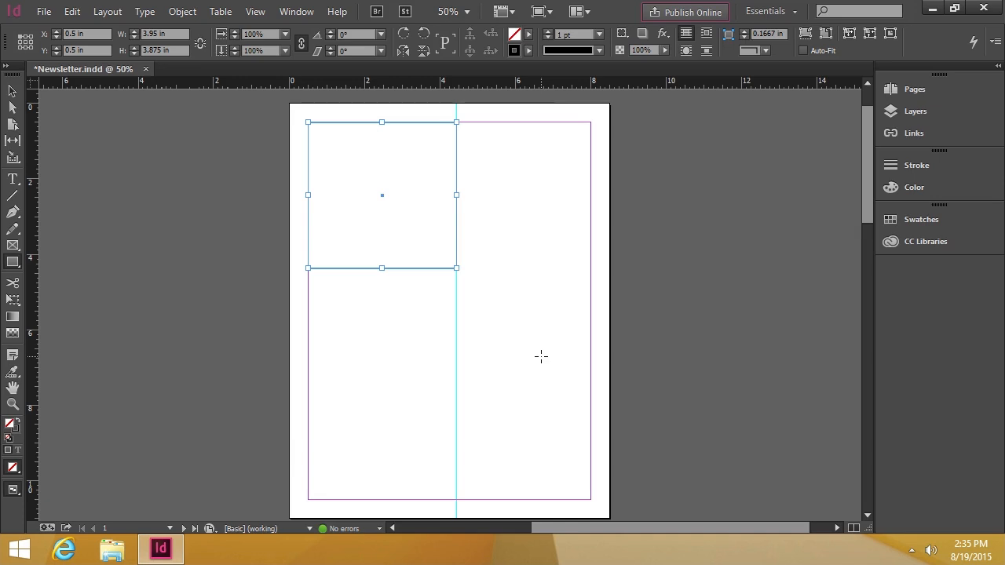
key(Delete)
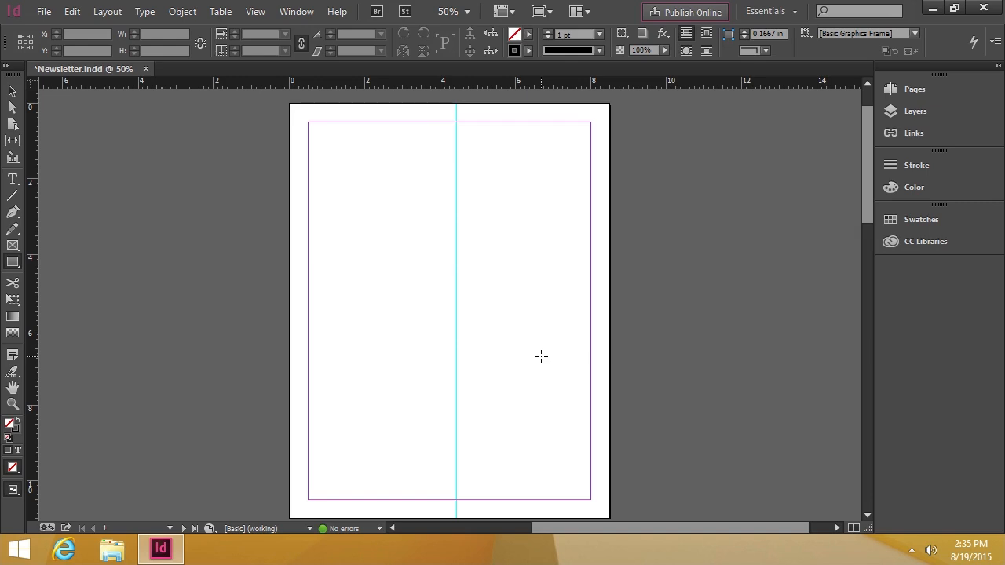
Add a horizontal page guide at Y 5.5 in and select the vertical guide.
drag(396, 82, 398, 314)
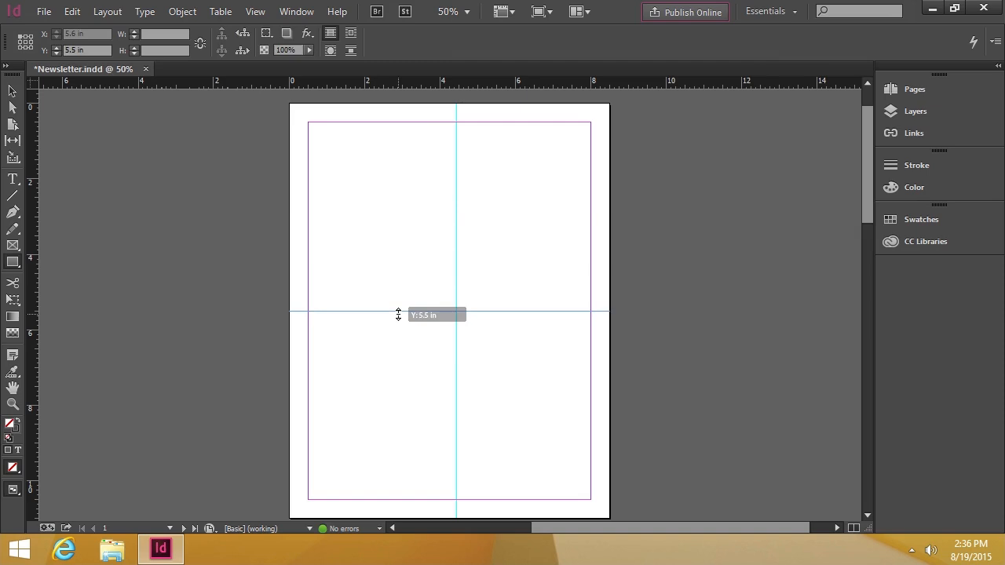
drag(398, 314, 398, 314)
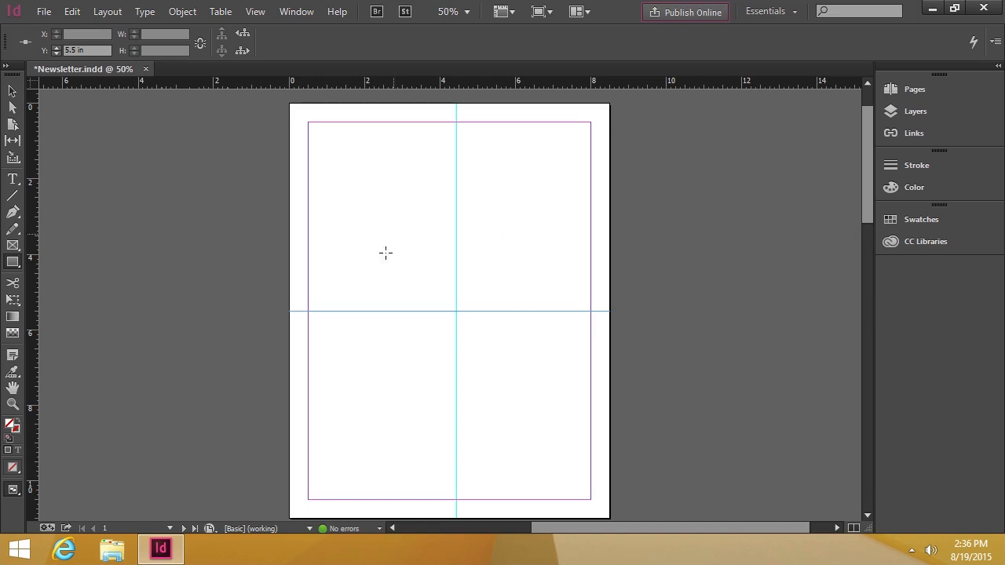
click(13, 91)
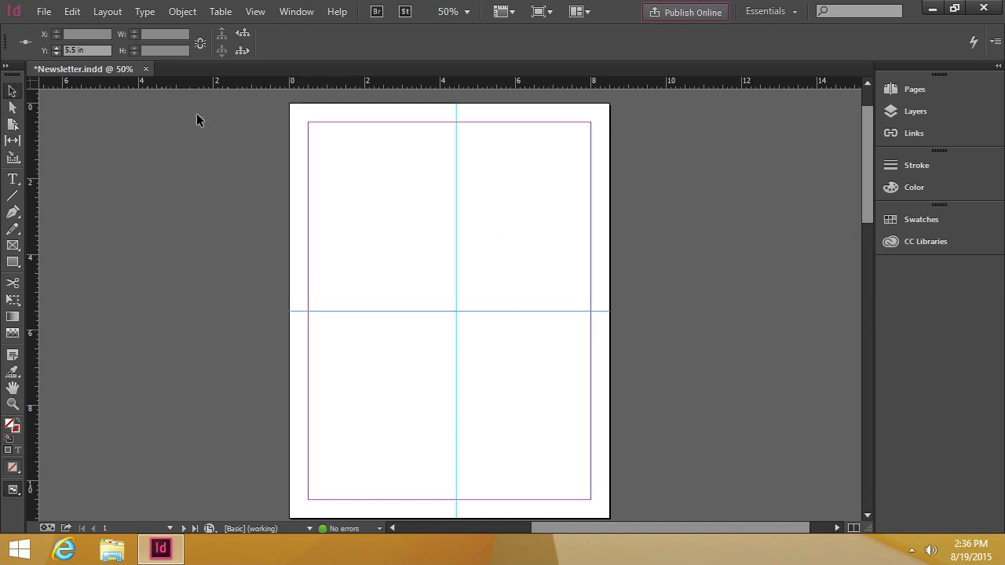
click(457, 111)
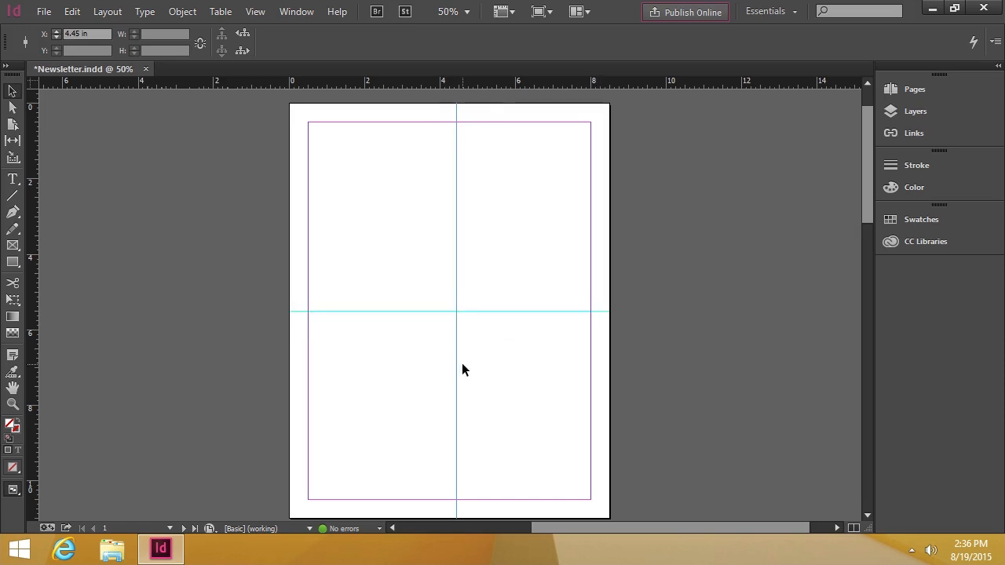
Add vertical spread guides running across the pasteboard at X 0.5 in on the left margin and X 8 in on the right margin.
scroll(165, 128, up, 1)
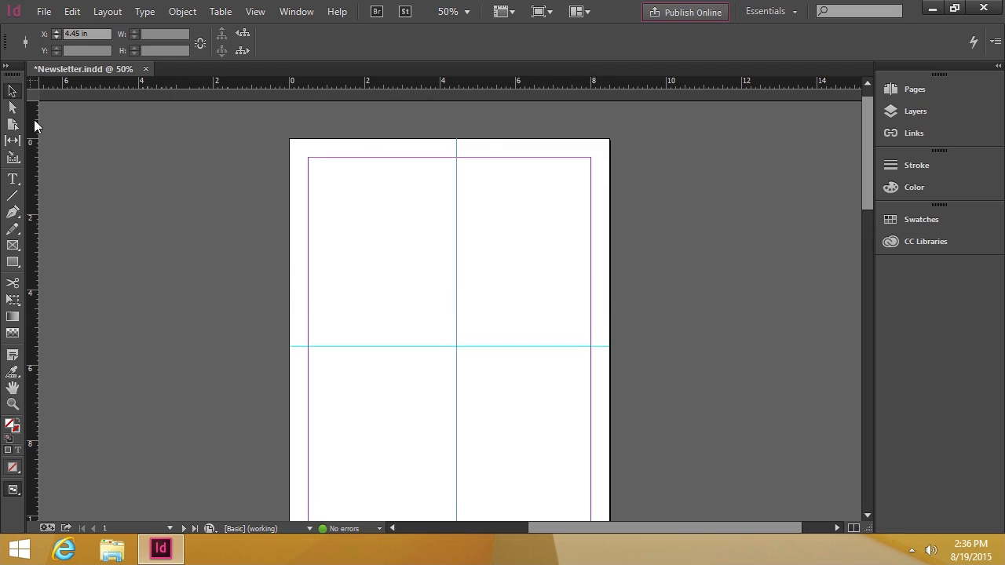
drag(33, 119, 309, 122)
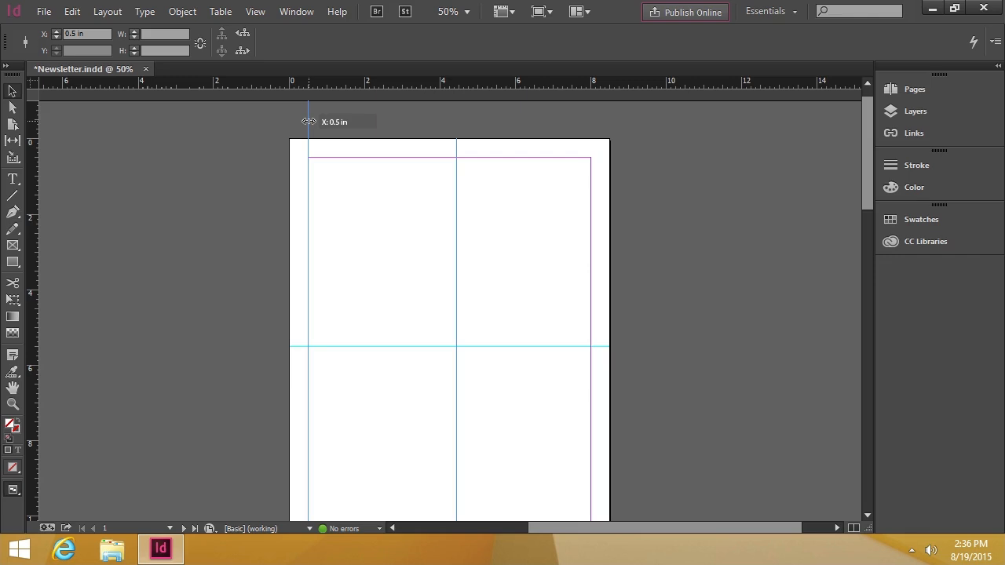
drag(308, 122, 308, 122)
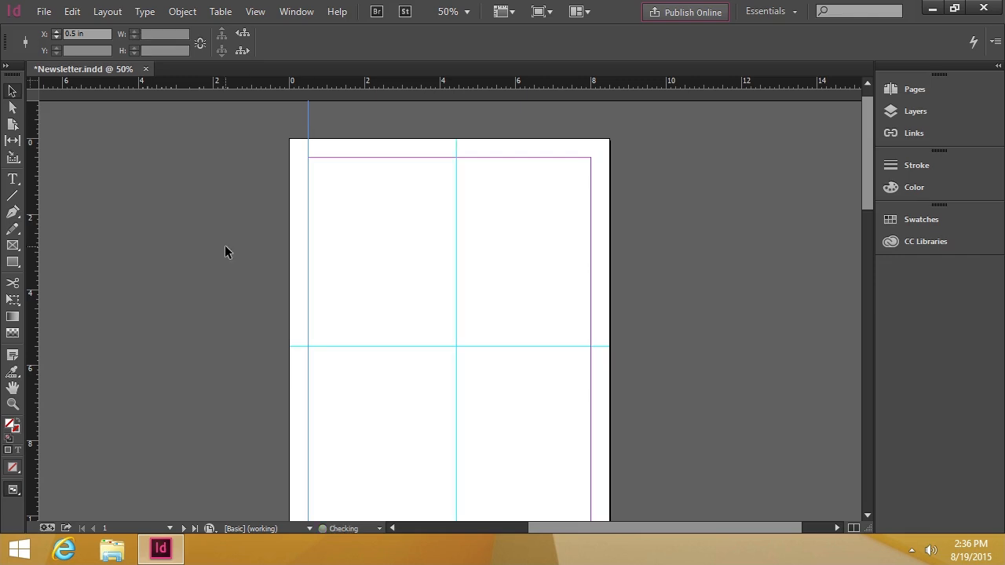
scroll(227, 245, down, 3)
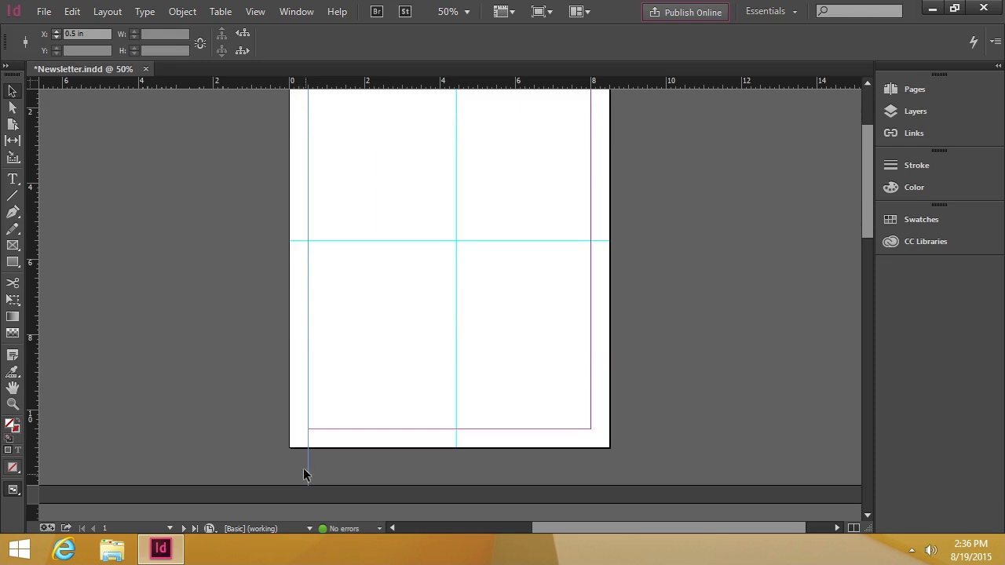
scroll(314, 130, up, 3)
scroll(343, 338, down, 3)
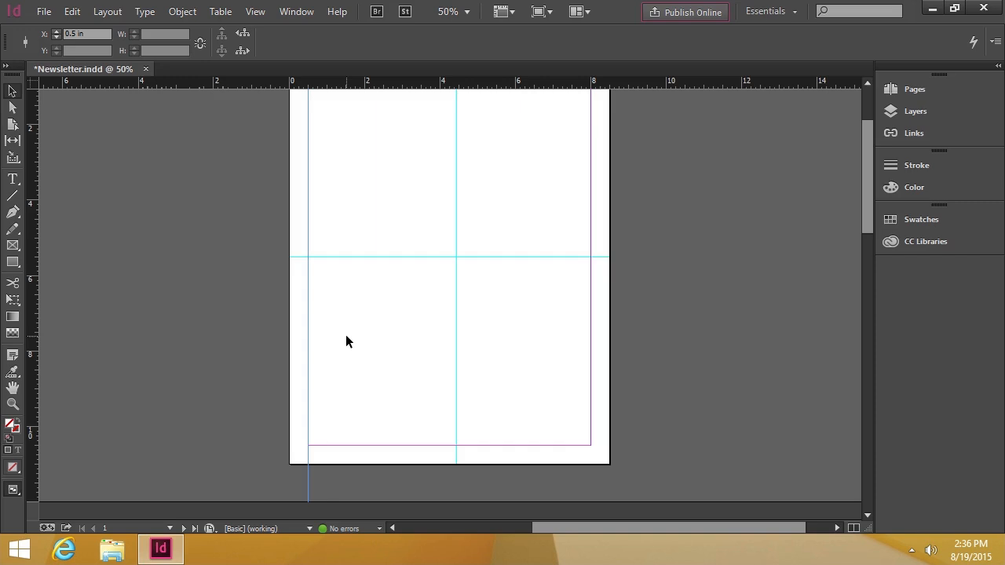
scroll(346, 336, up, 3)
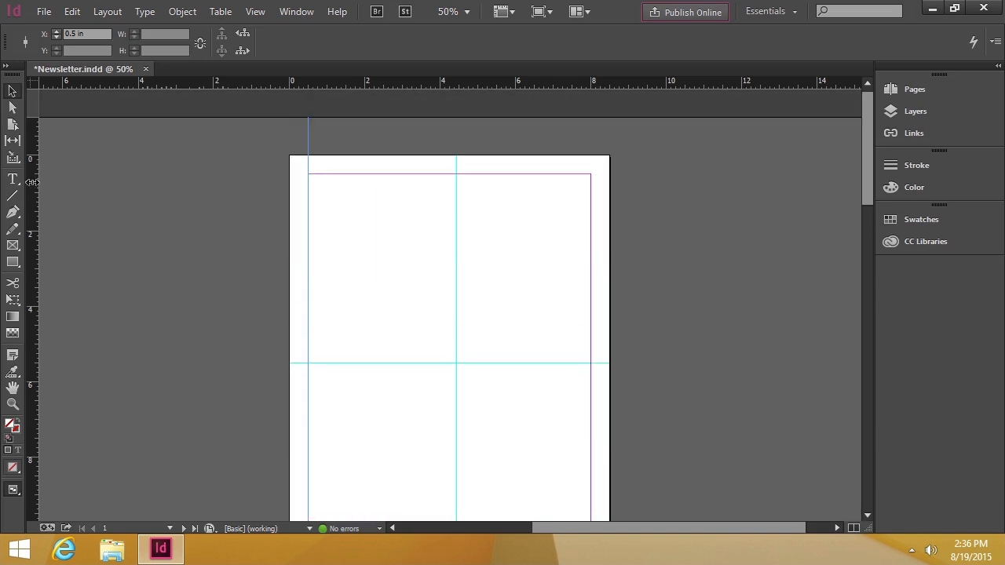
drag(32, 182, 593, 131)
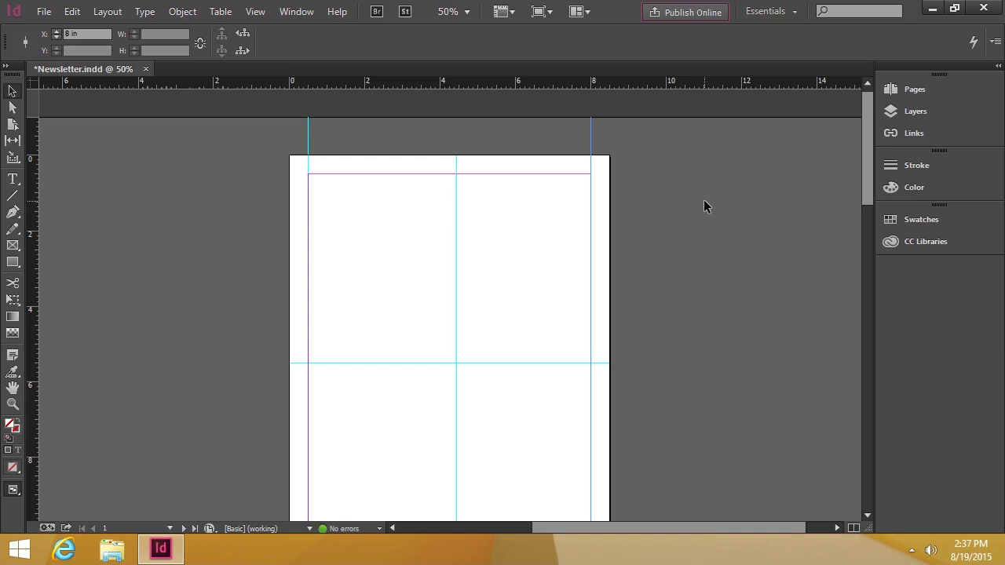
Remove the two vertical spread guides from the left and right margins.
click(308, 129)
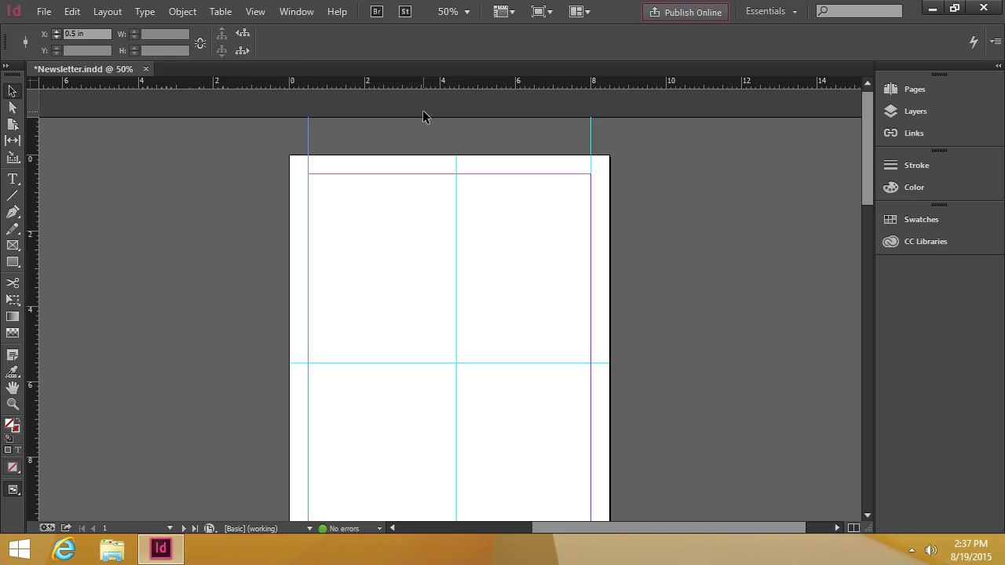
key(Delete)
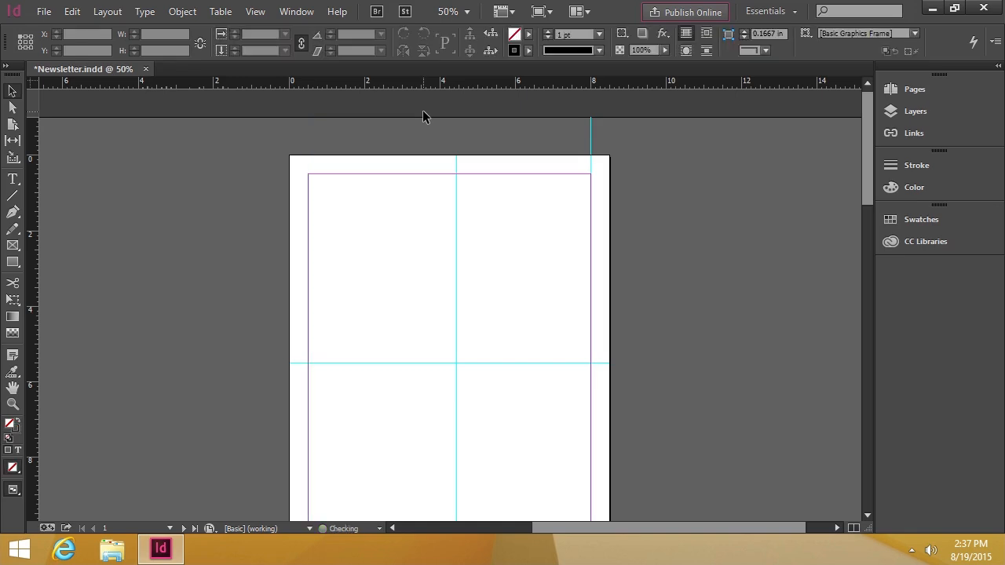
click(587, 152)
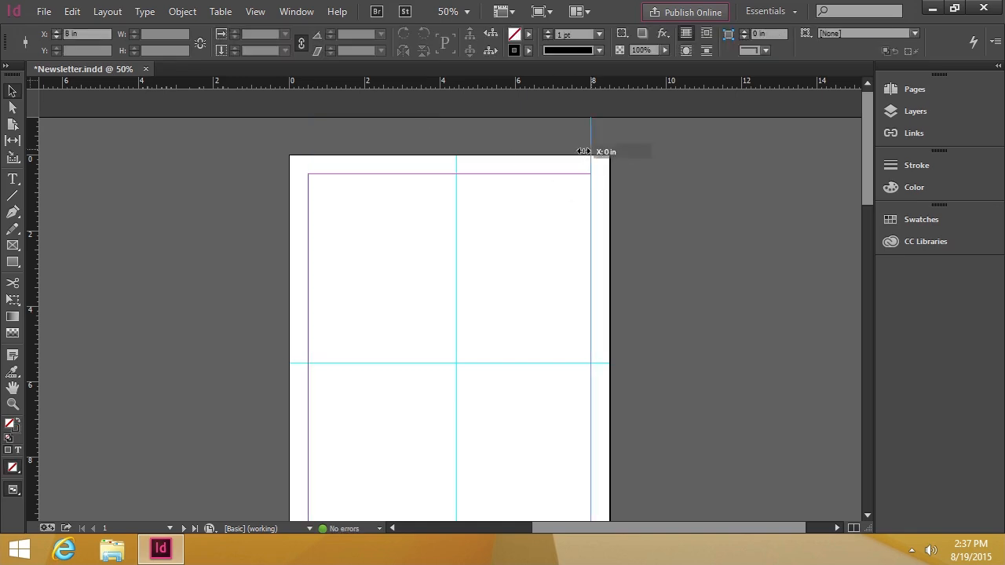
drag(584, 152, 26, 171)
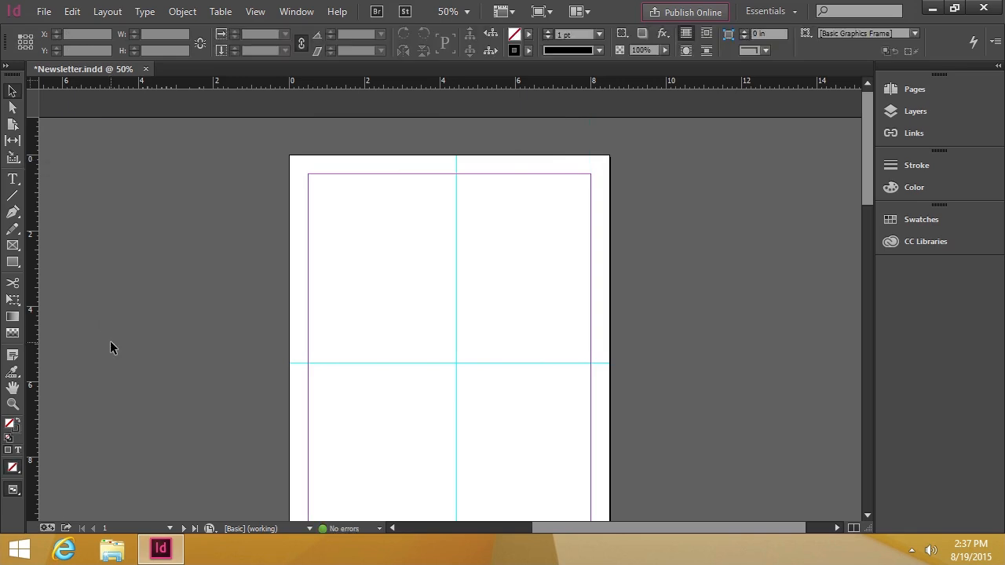